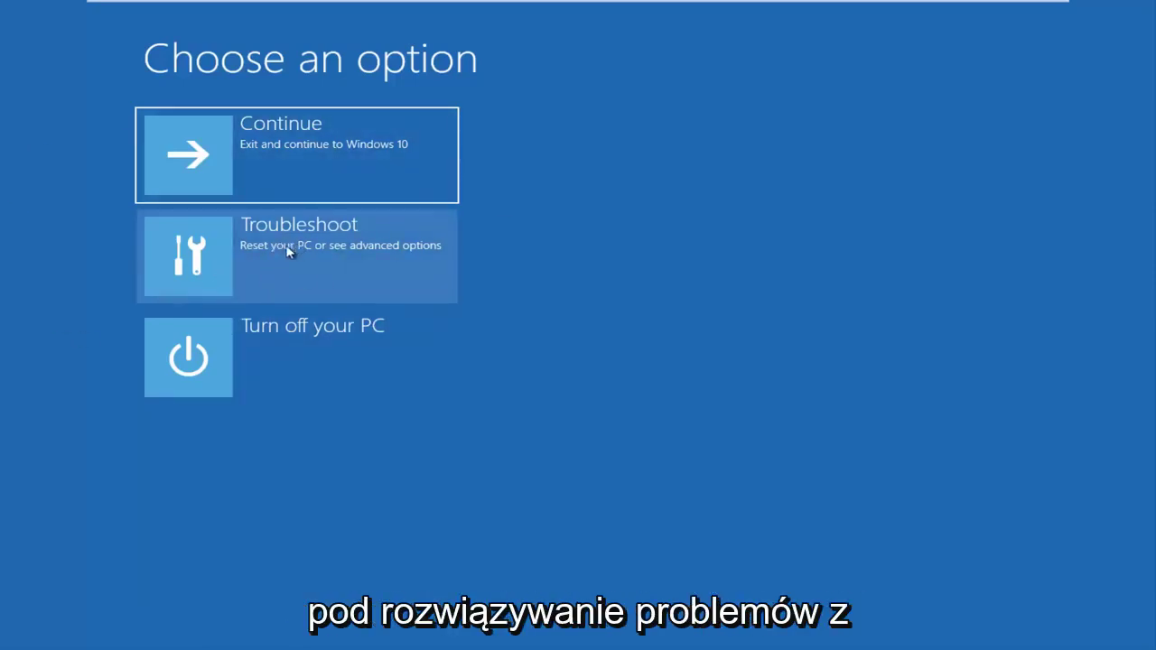
Try System Restore from the advanced troubleshooting options, entering the administrator account's password, and cancel the restore wizard
left_click(296, 263)
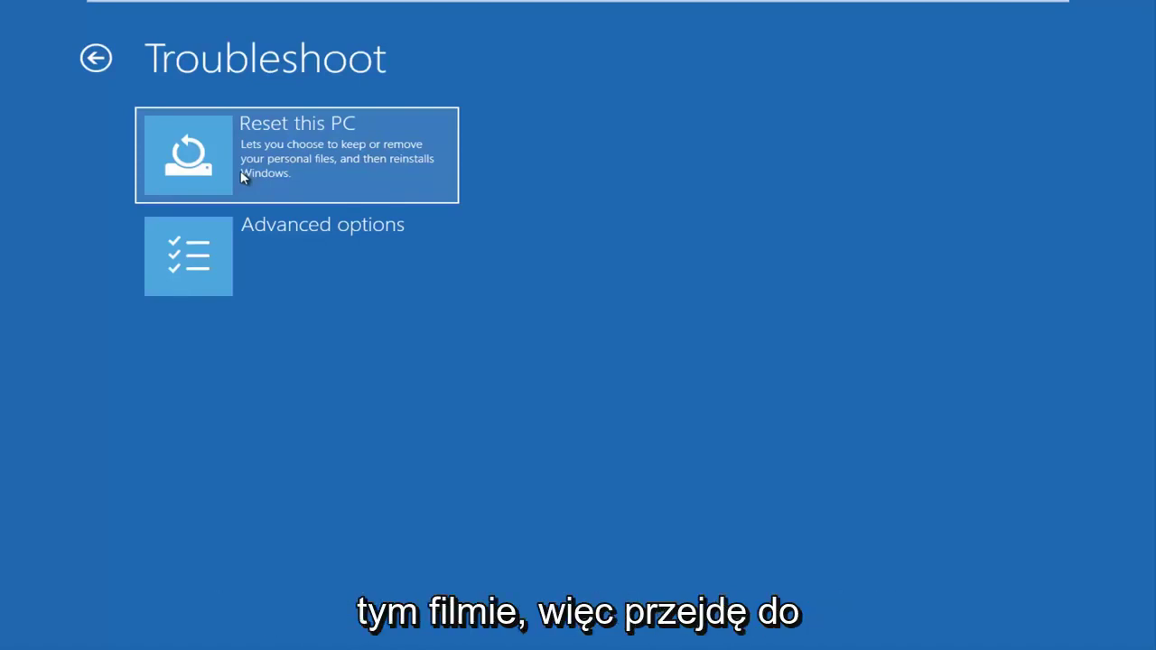
left_click(223, 248)
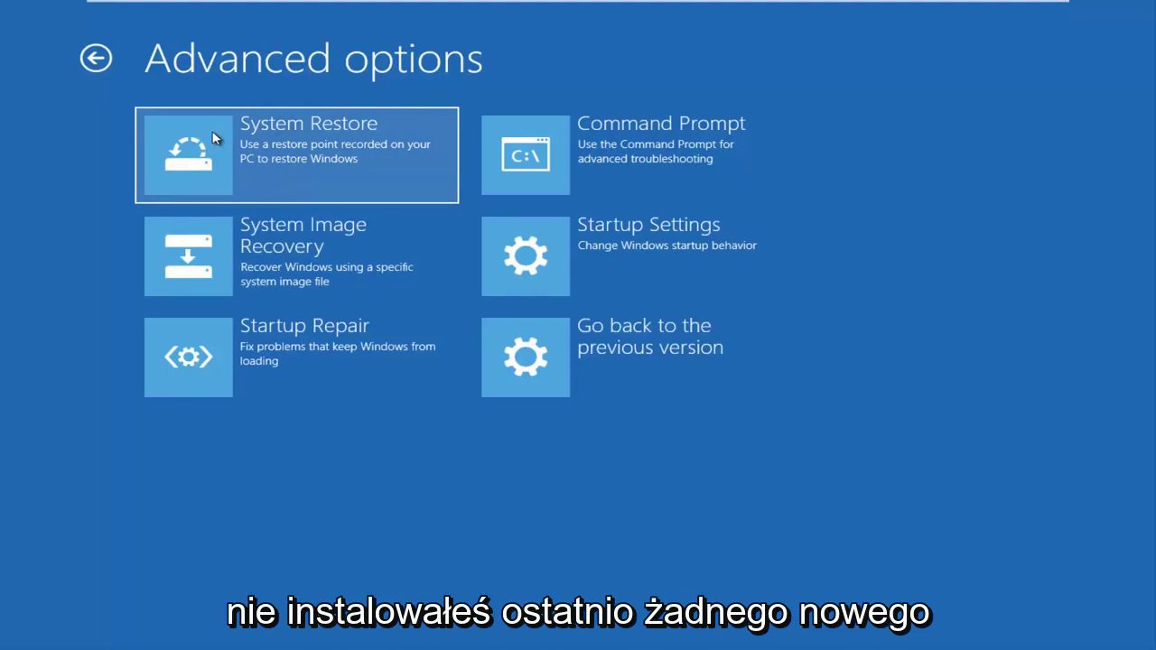
left_click(254, 154)
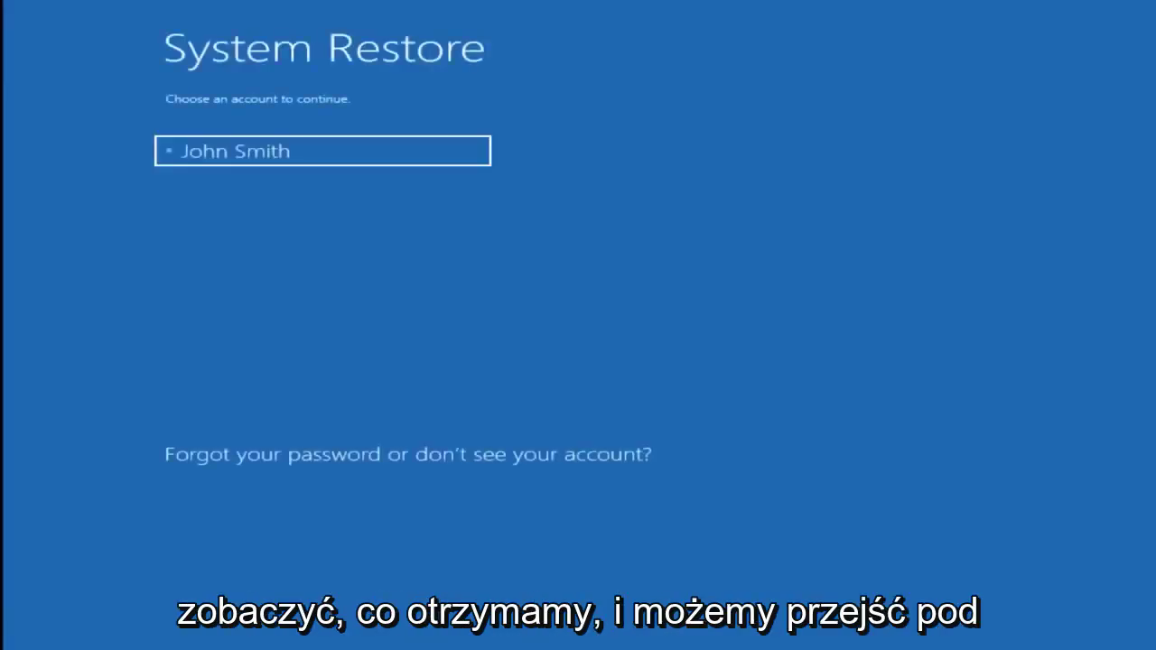
left_click(331, 155)
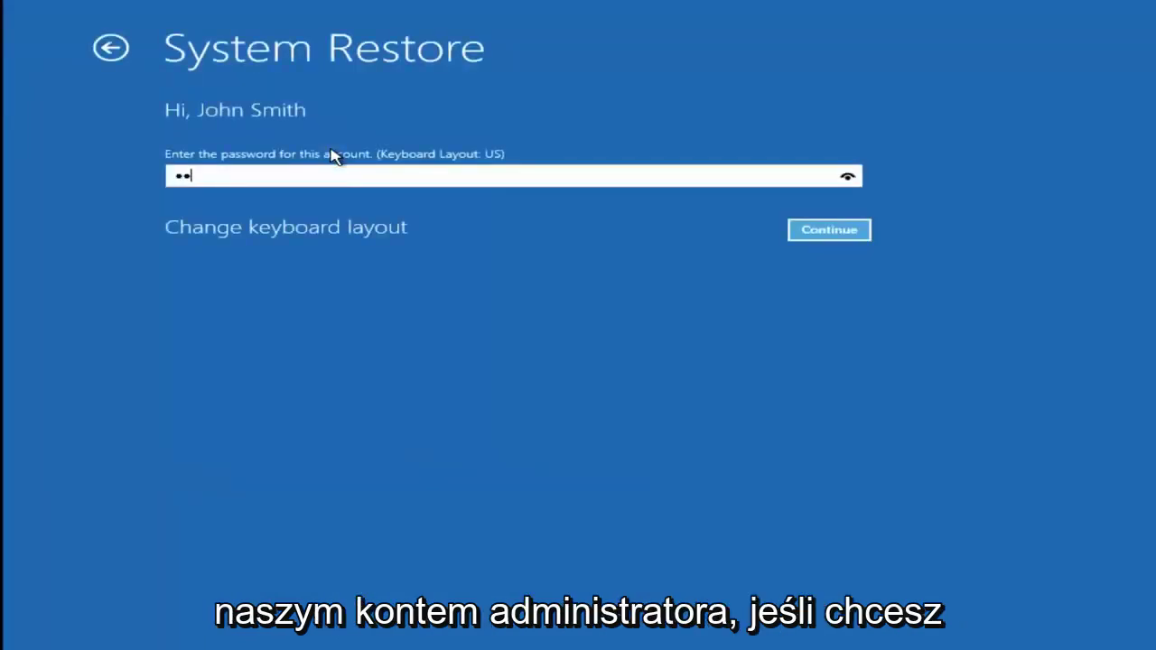
type("•••")
key("Return")
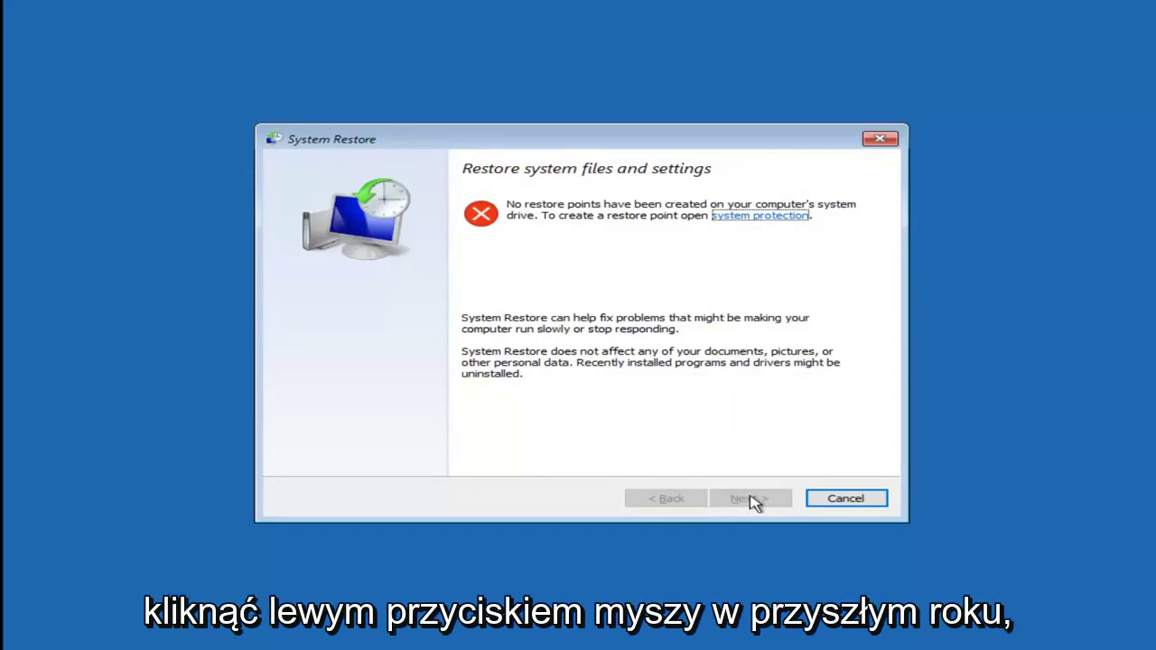
left_click(847, 502)
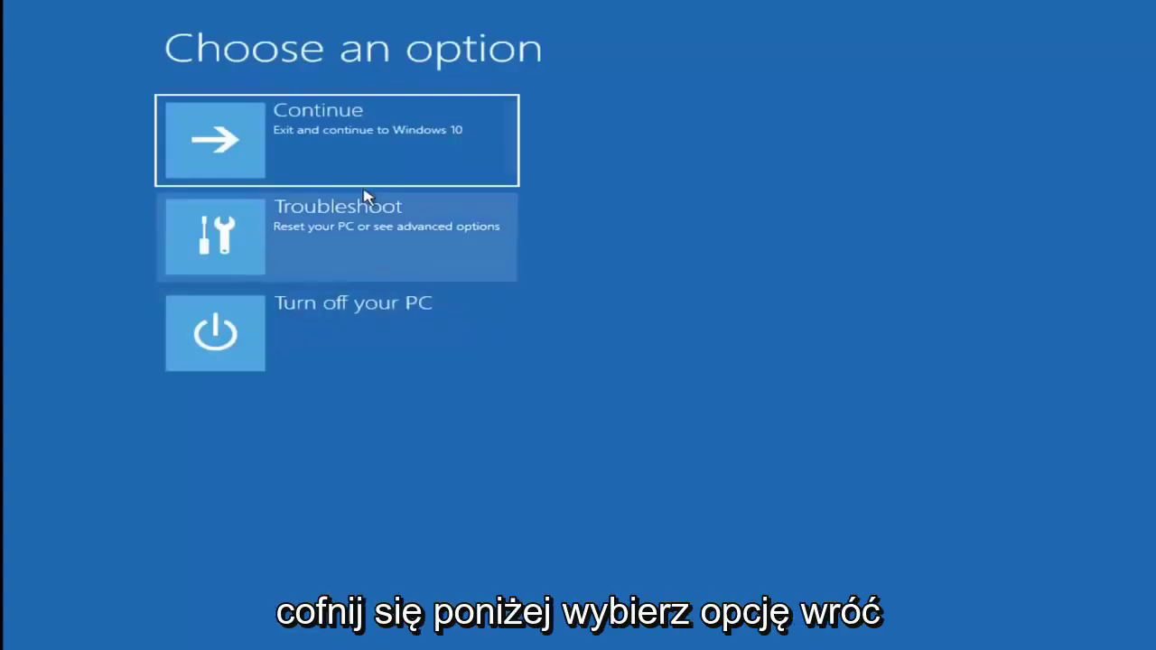
Restart the PC through Startup Settings in the advanced troubleshooting options
left_click(316, 238)
left_click(306, 237)
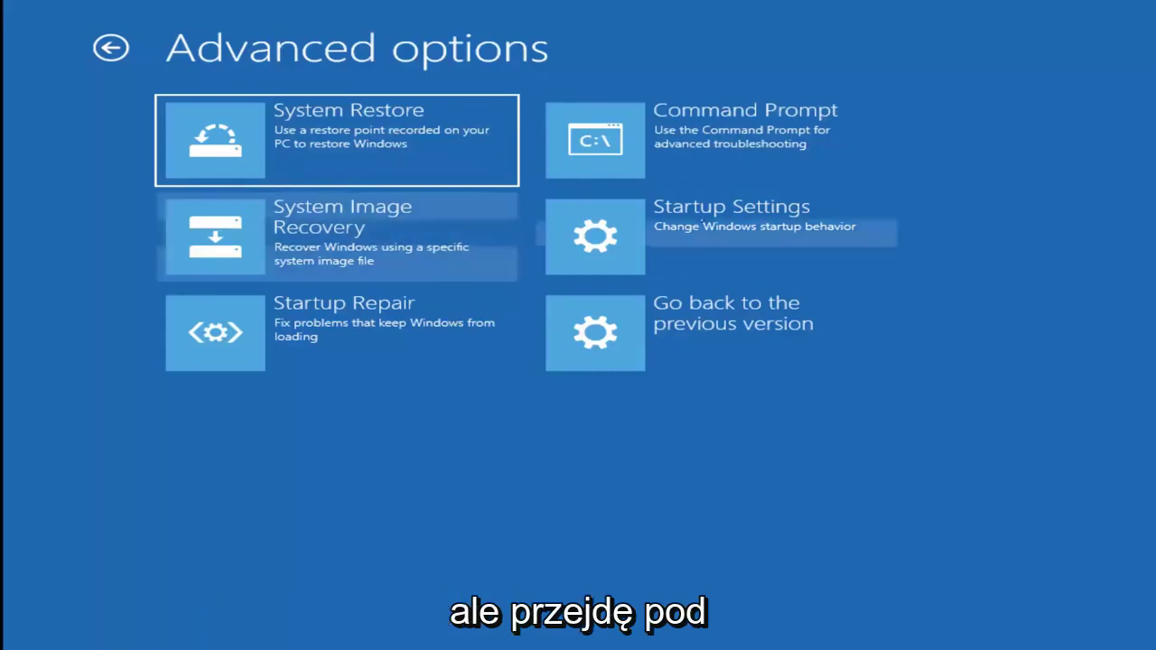
left_click(635, 236)
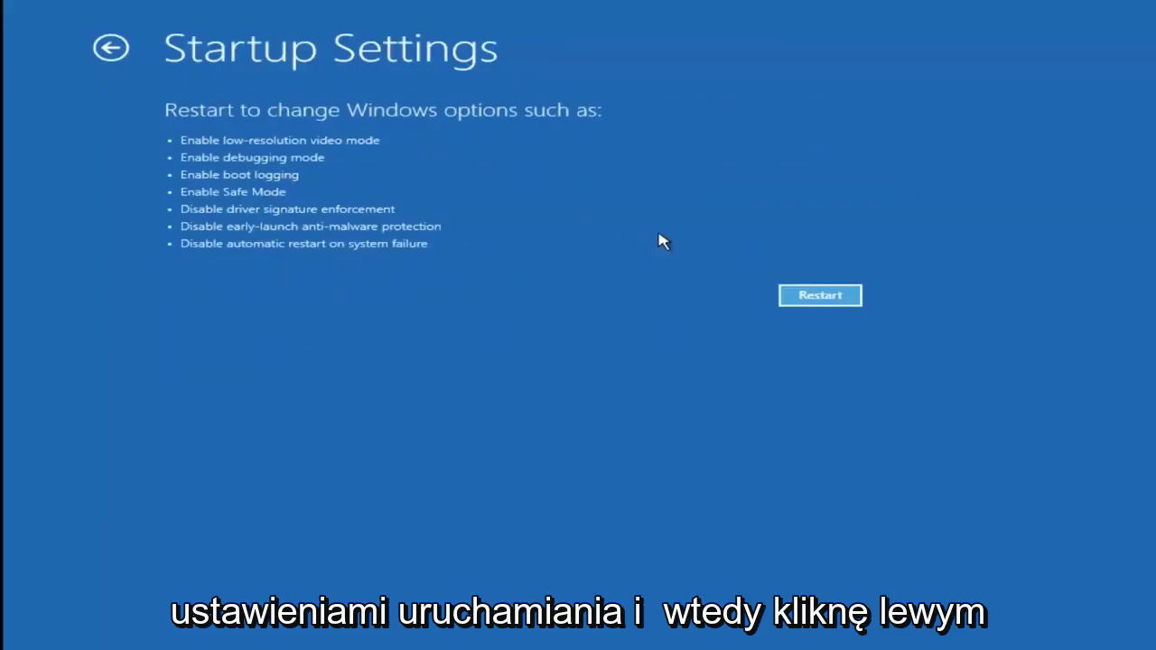
left_click(819, 298)
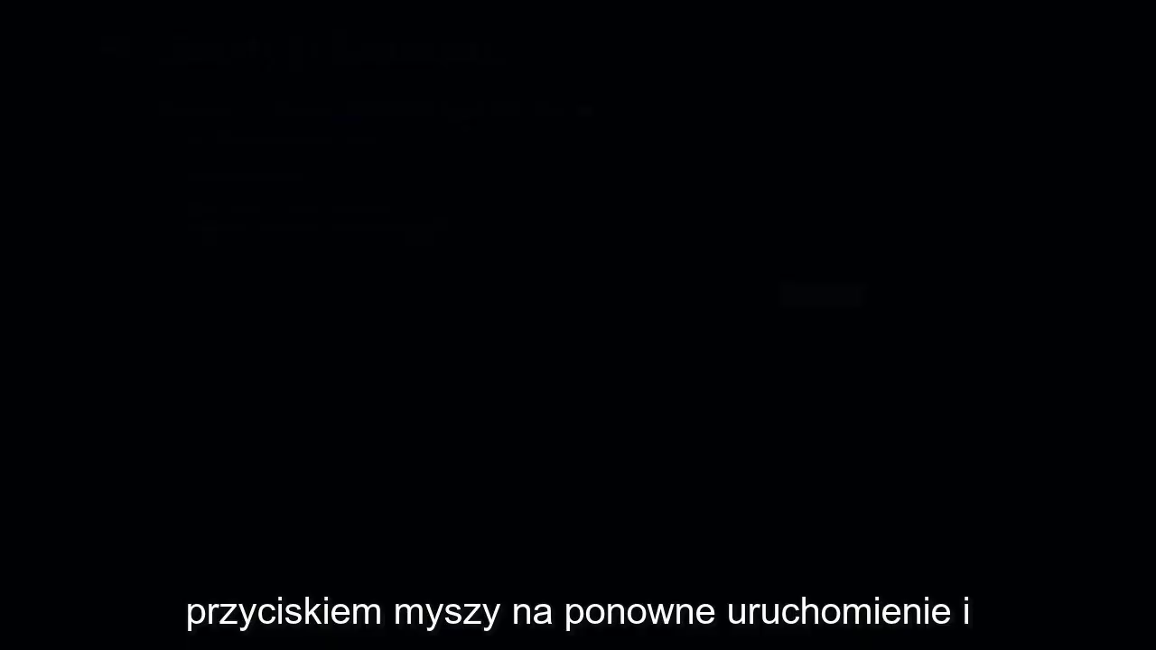
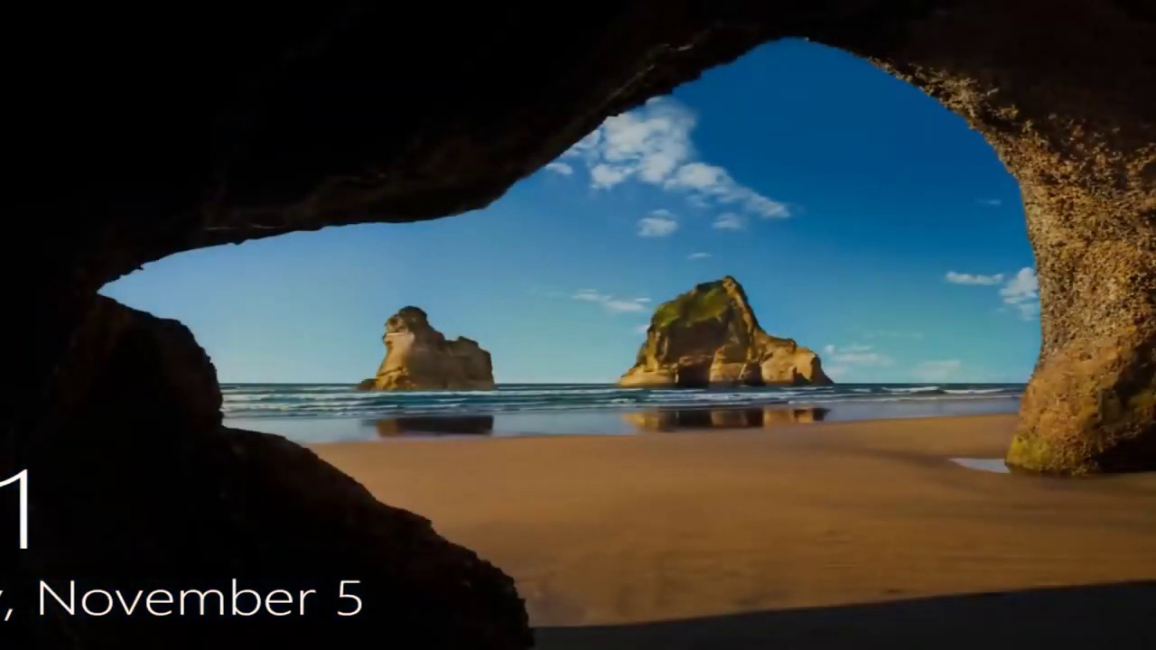
Sign in to Windows with the account password and close the open browser window
key("Return")
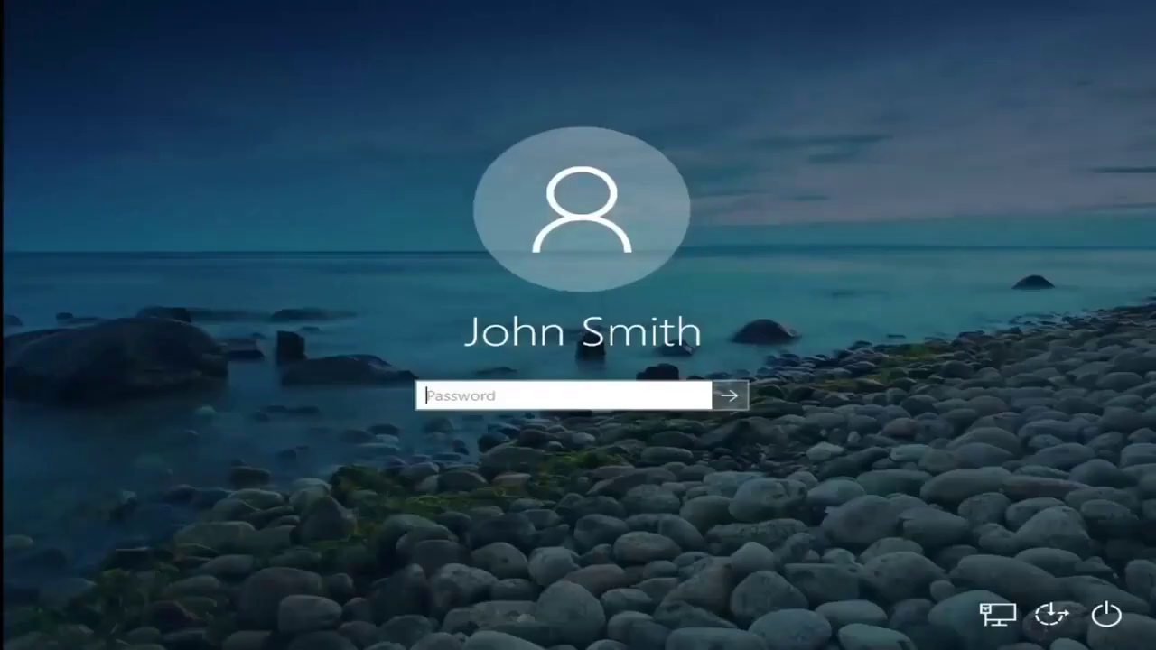
type("********")
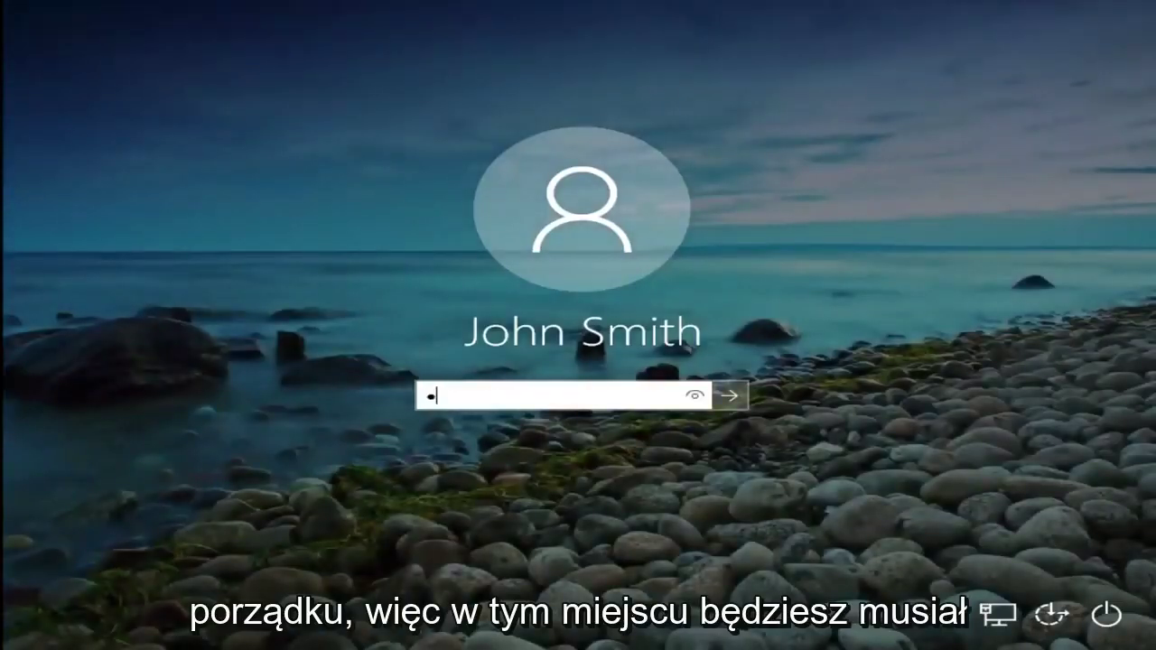
key("Return")
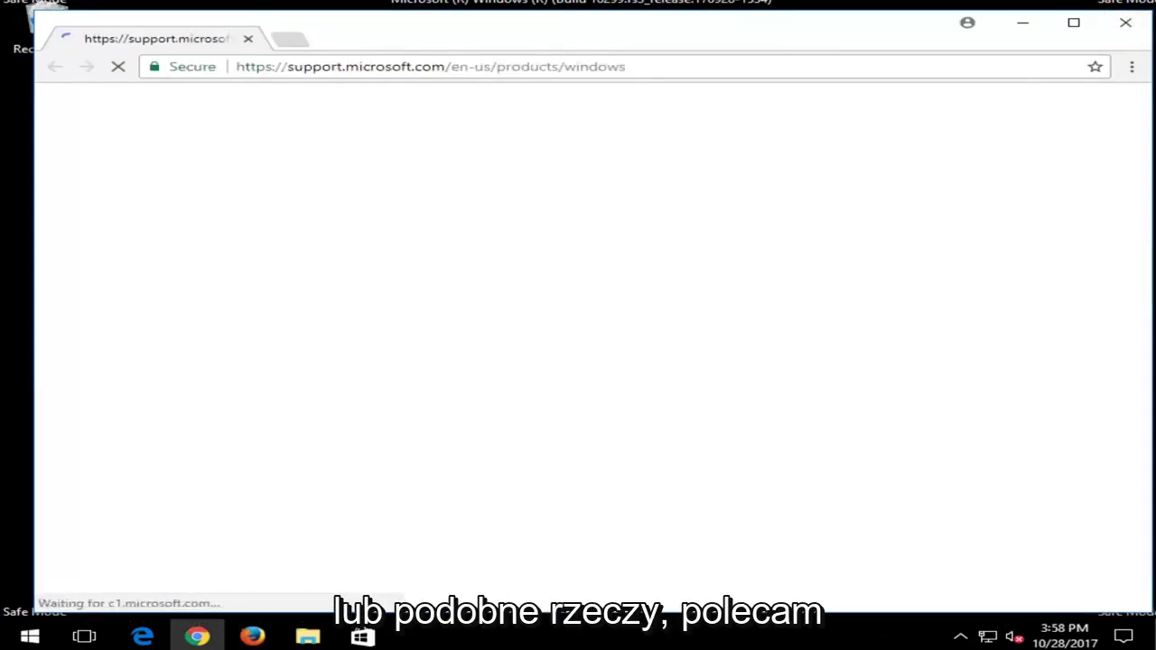
left_click(1124, 27)
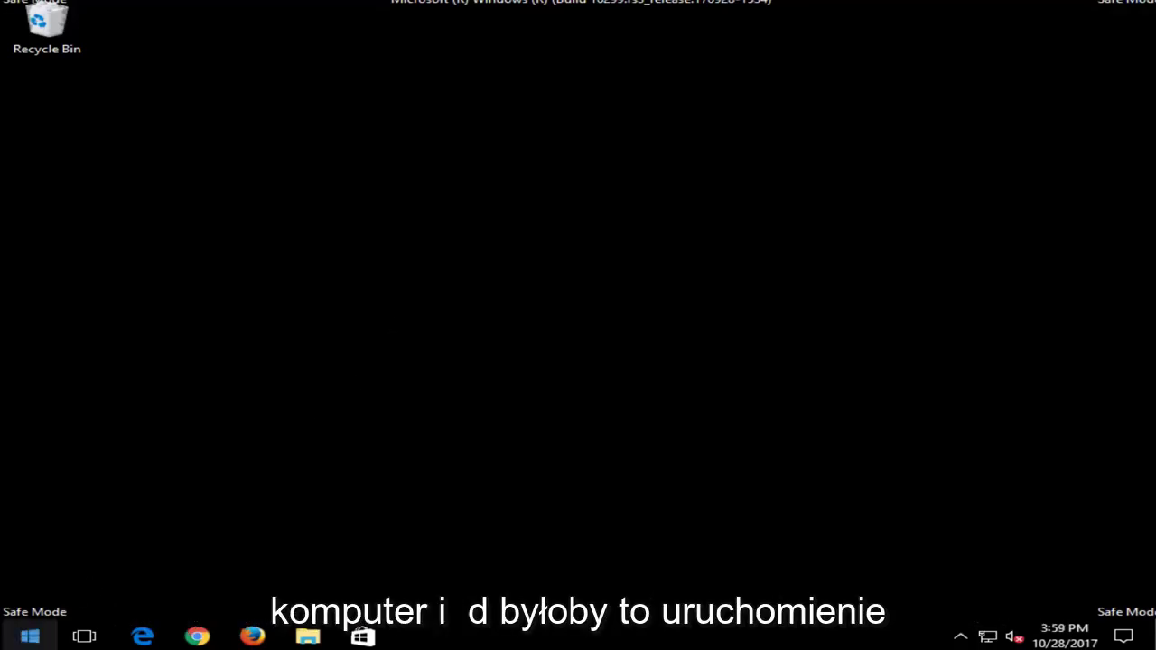
Search for Notepad, open it and reposition its blank window on the desktop
left_click(41, 638)
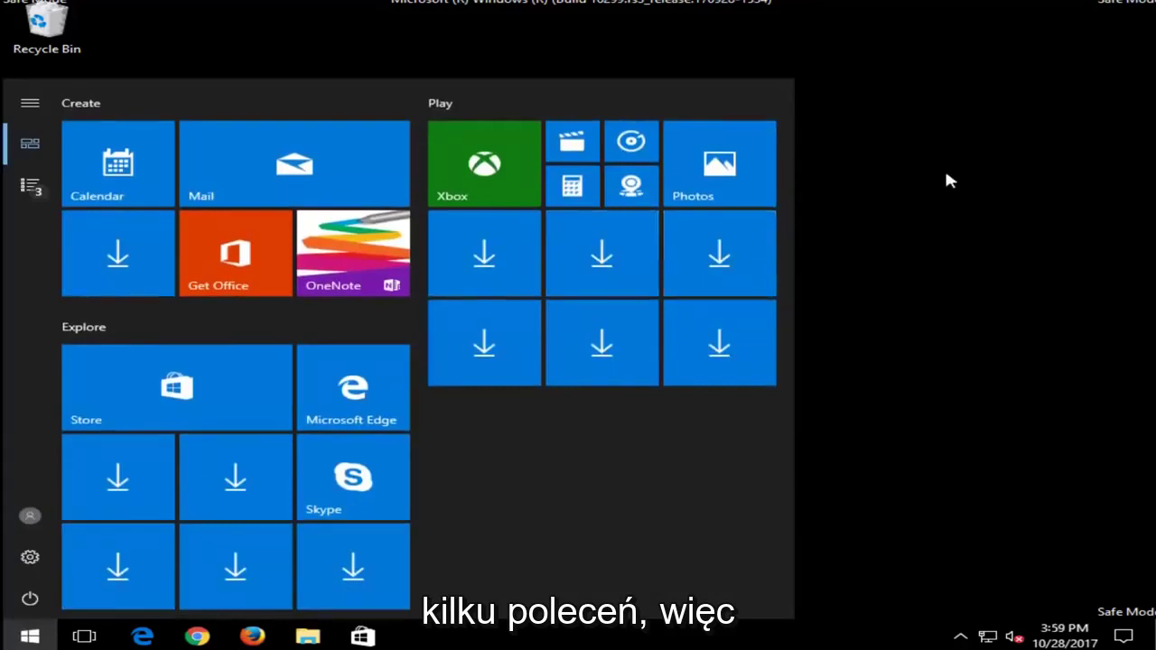
left_click(945, 171)
left_click(30, 637)
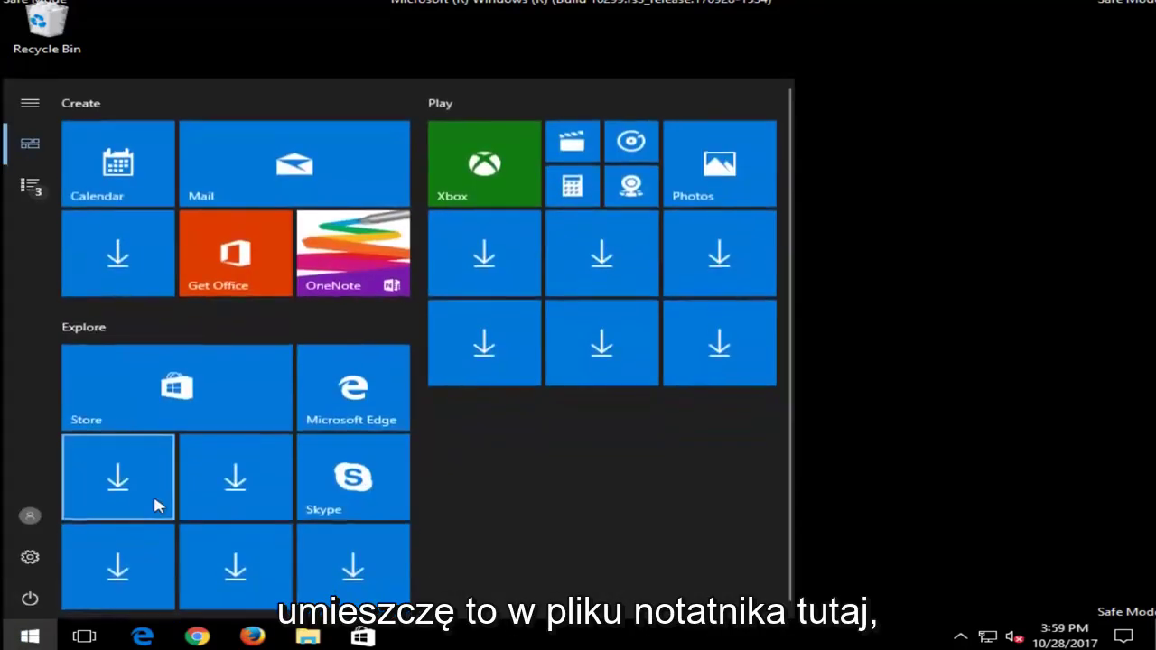
left_click(154, 499)
type("notepad")
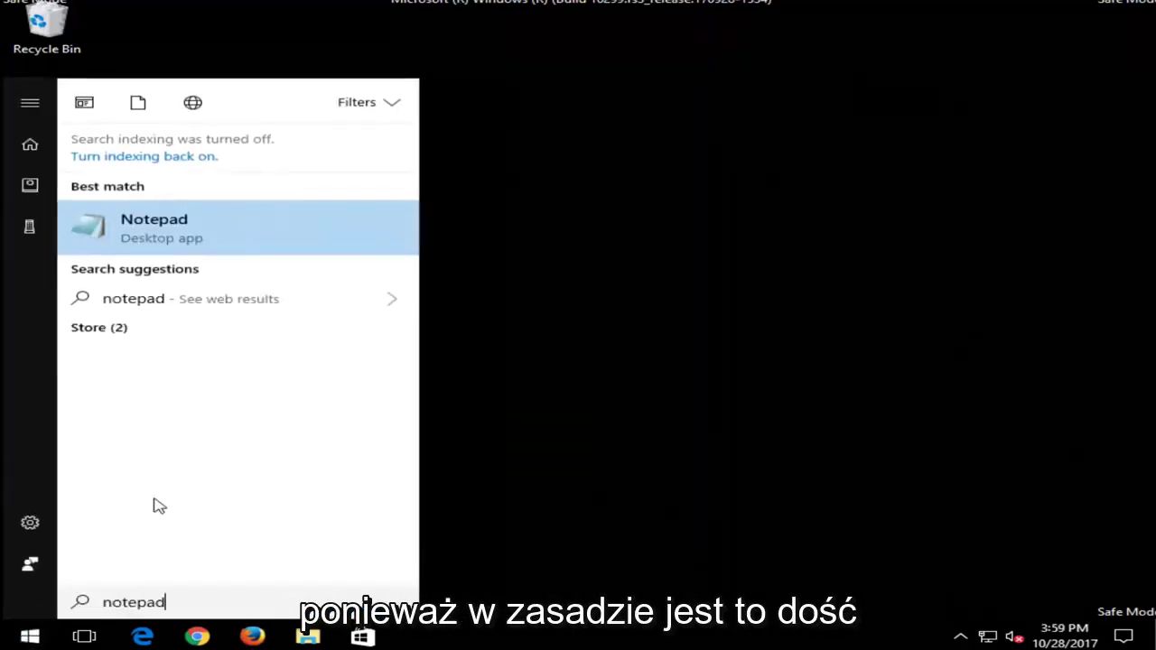
left_click(164, 222)
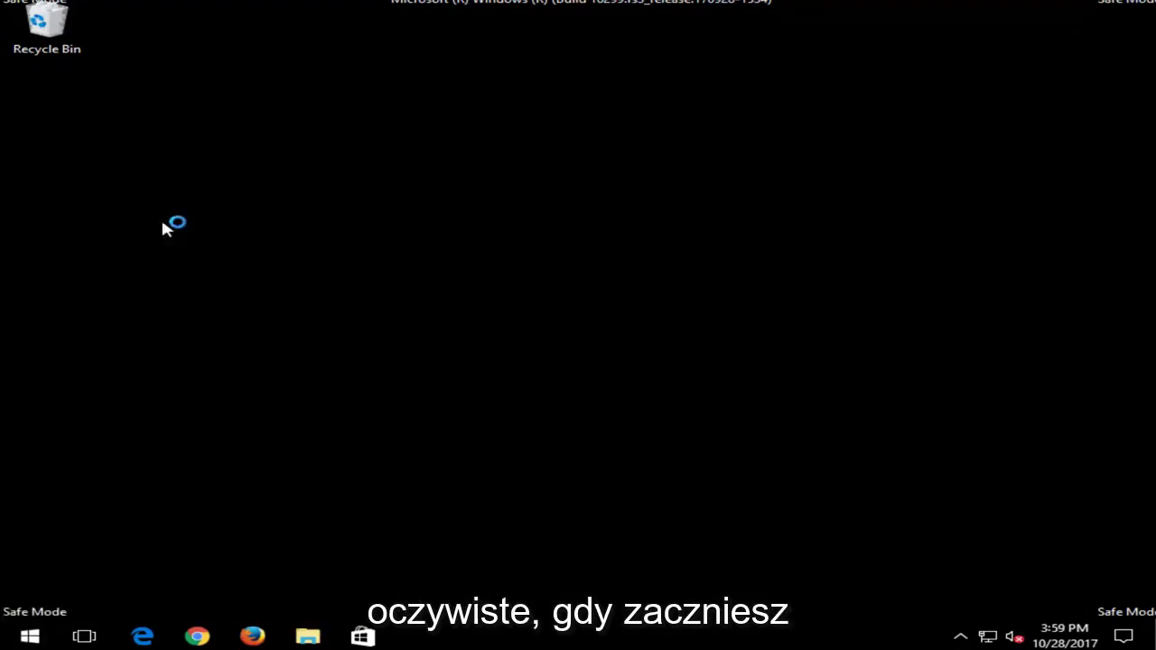
left_click_drag(629, 130, 308, 71)
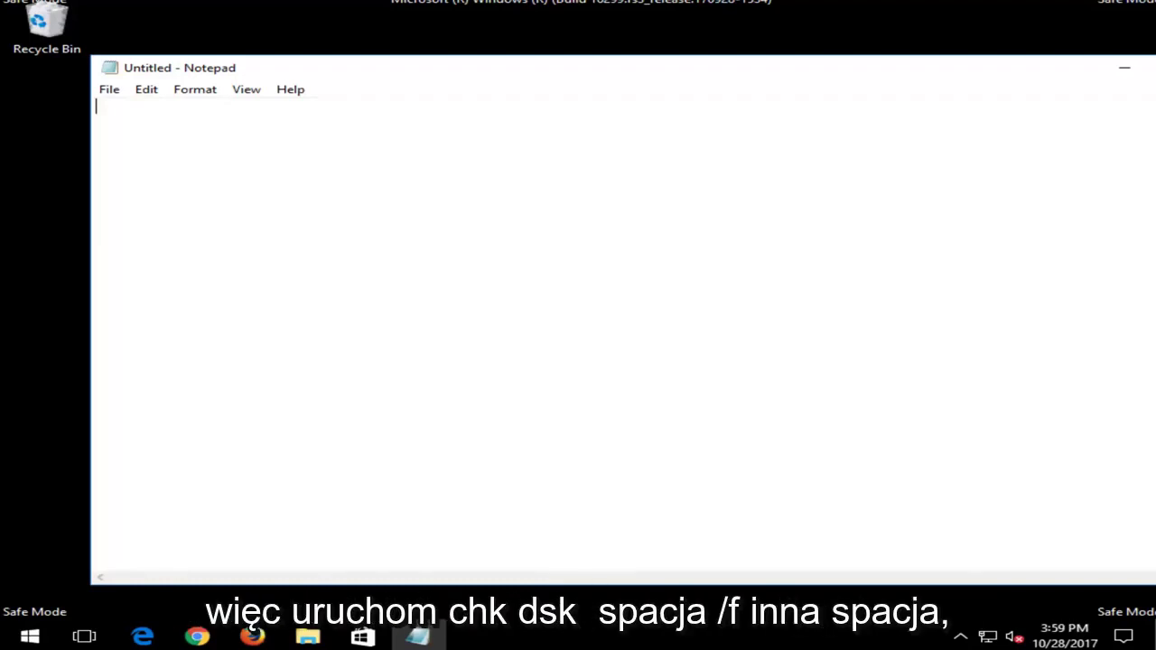
Note the commands "Chkdsk /f /r" and "sfc /scannow" with blank lines between them, and shift the note window aside
type("Chkdsk /f /r")
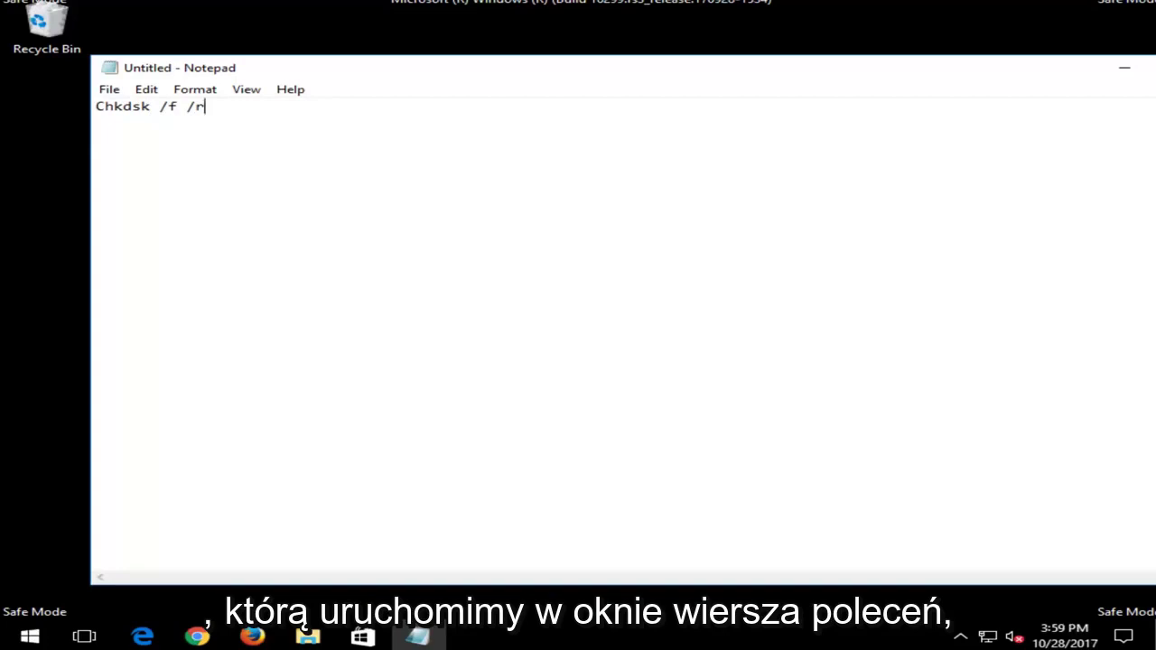
key("Return")
key("Return")
key("Return")
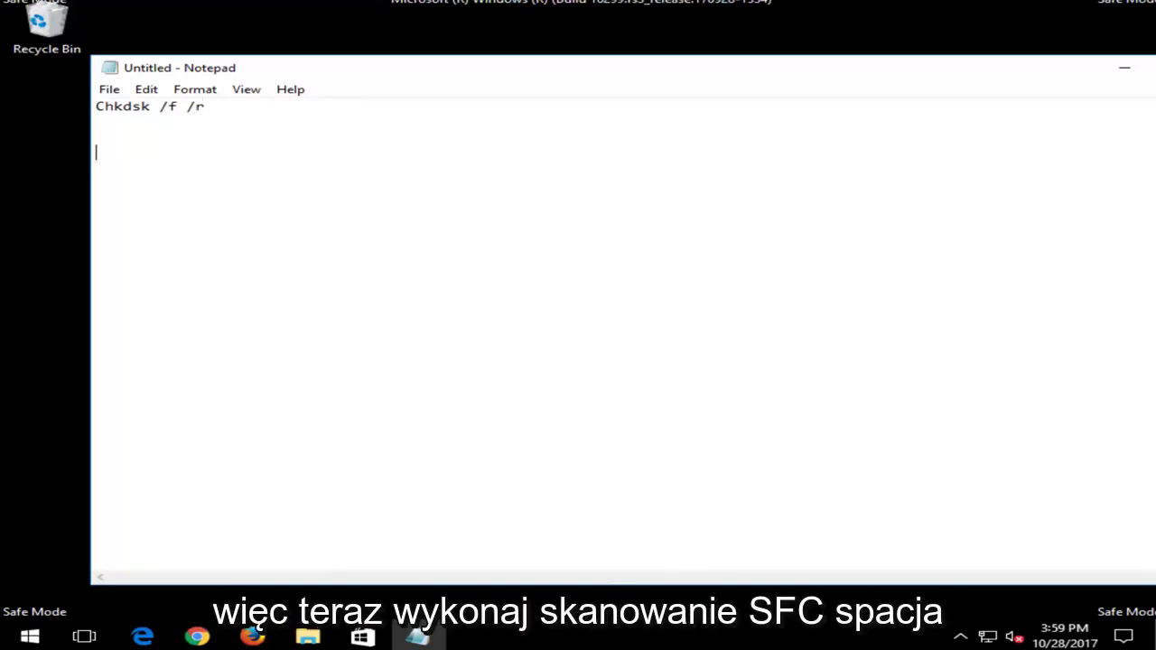
type("sfc /scannow")
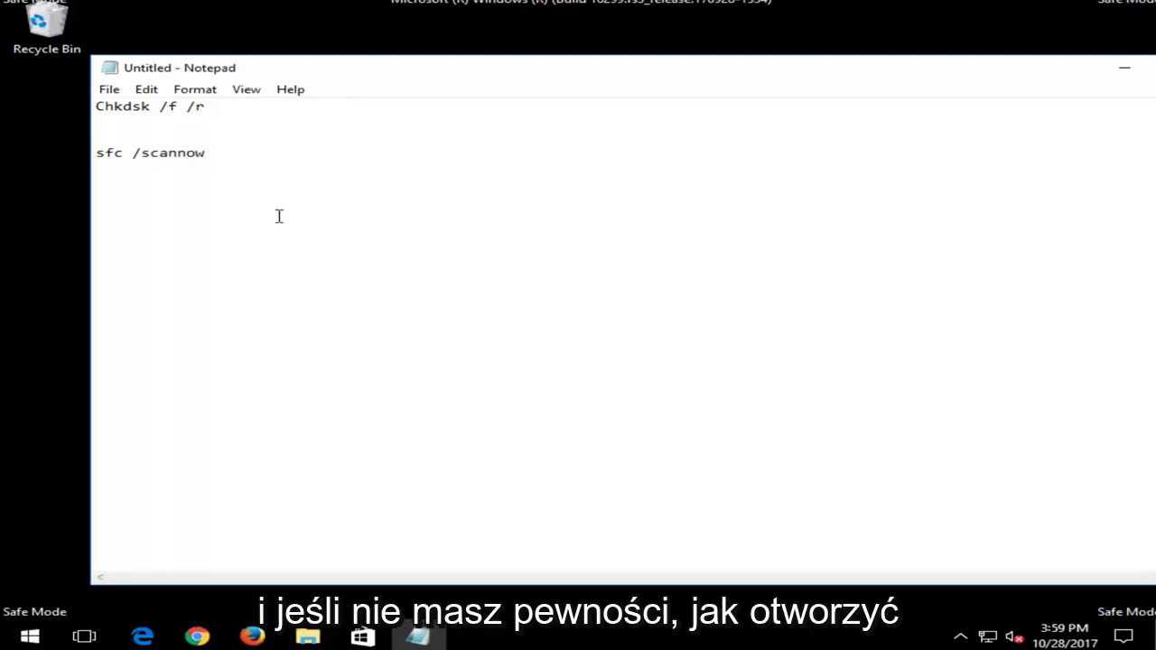
left_click_drag(381, 75, 689, 73)
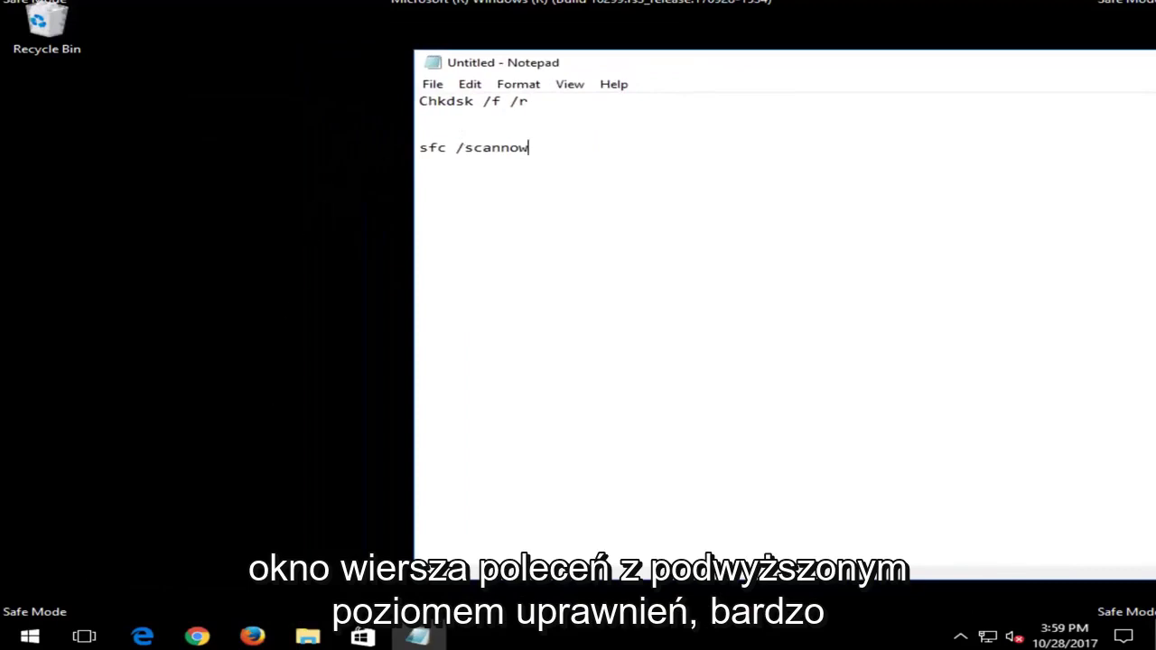
Search for Command Prompt, run it as administrator and reposition its window over the note
left_click(30, 637)
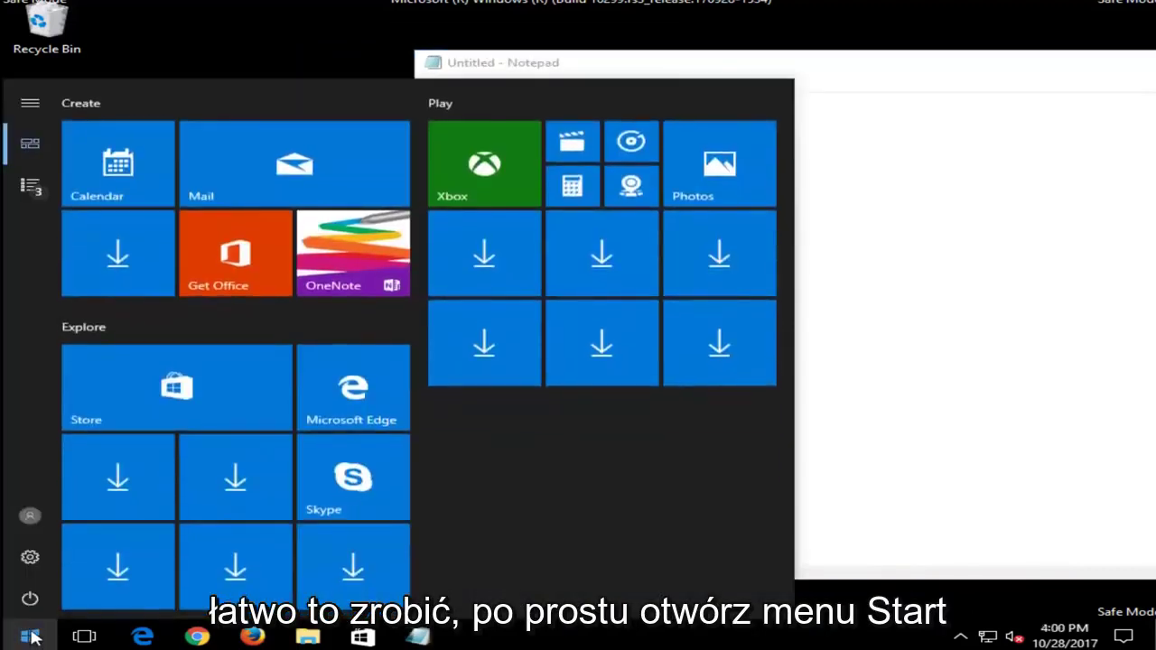
type("command prom")
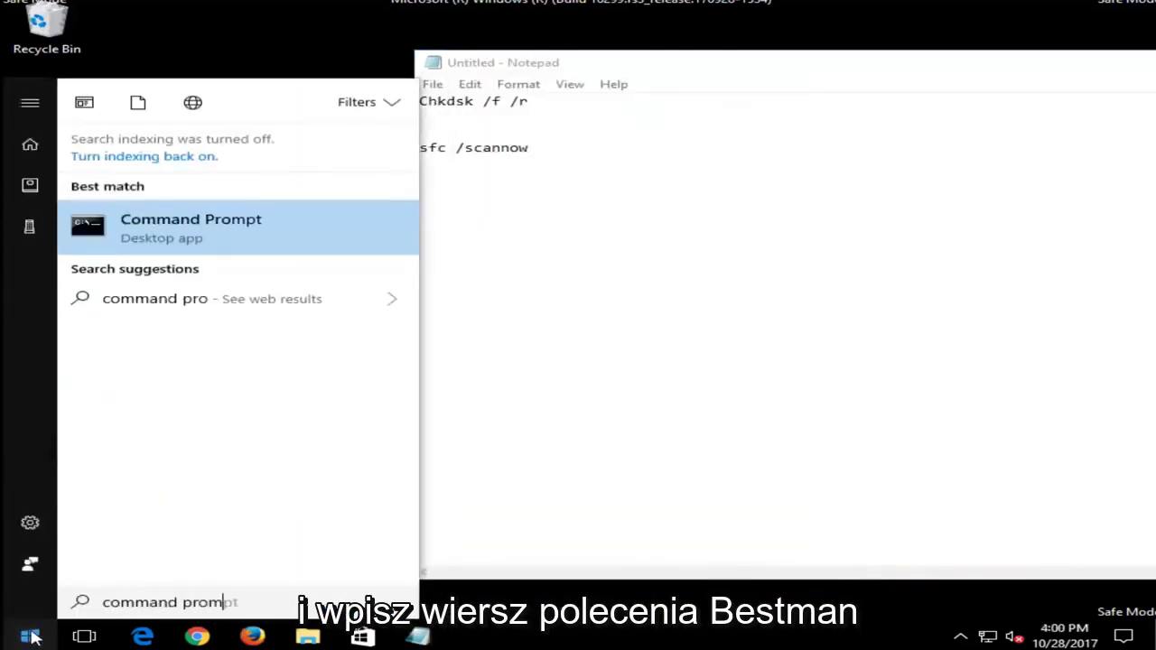
type("pt")
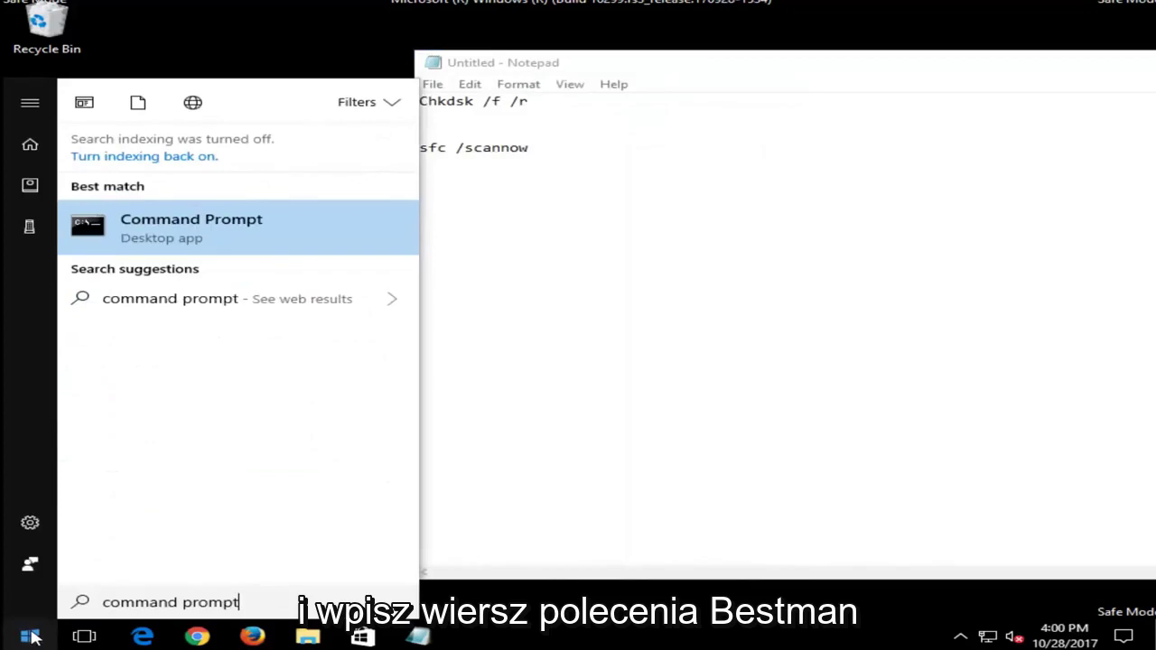
right_click(179, 237)
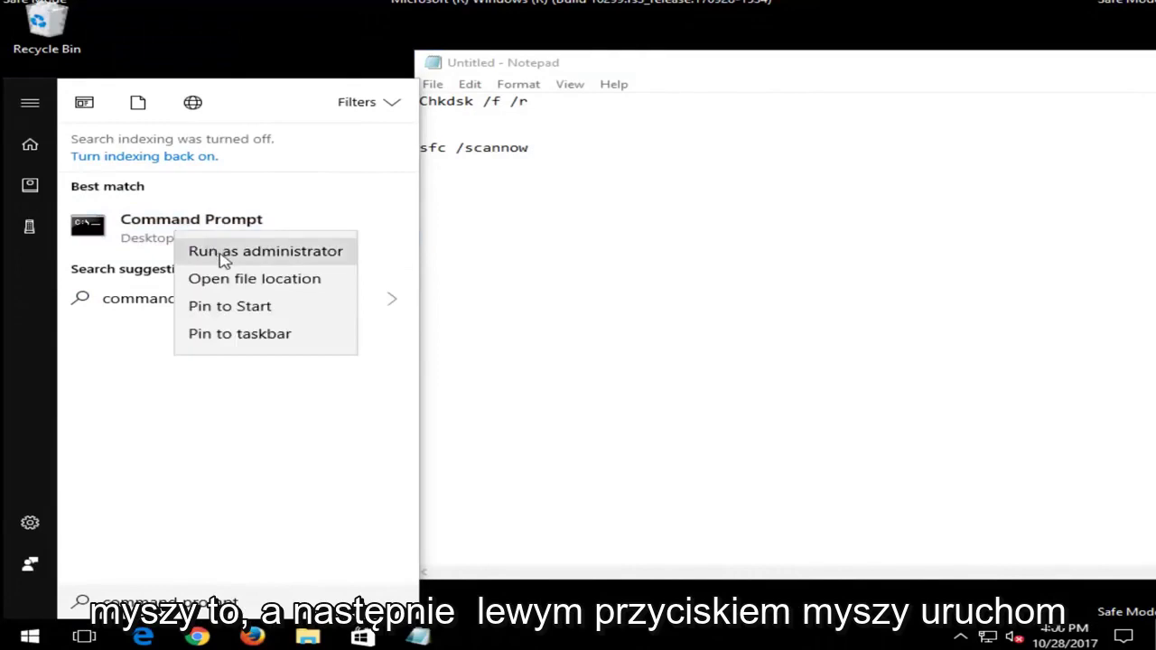
left_click(222, 255)
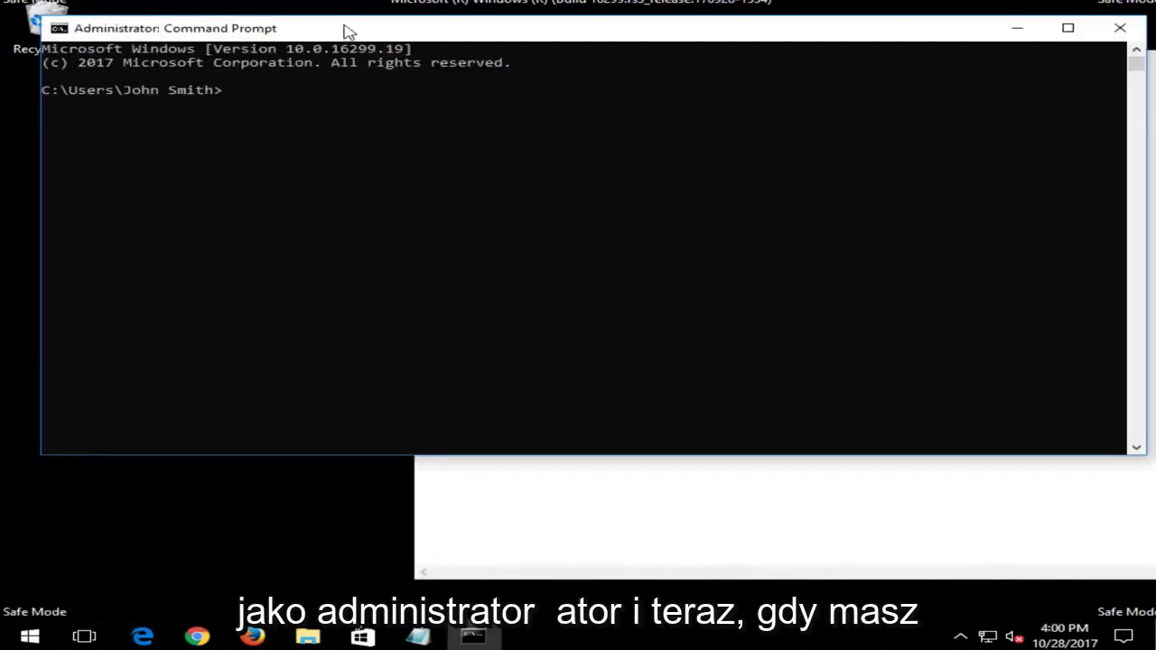
left_click_drag(346, 28, 405, 64)
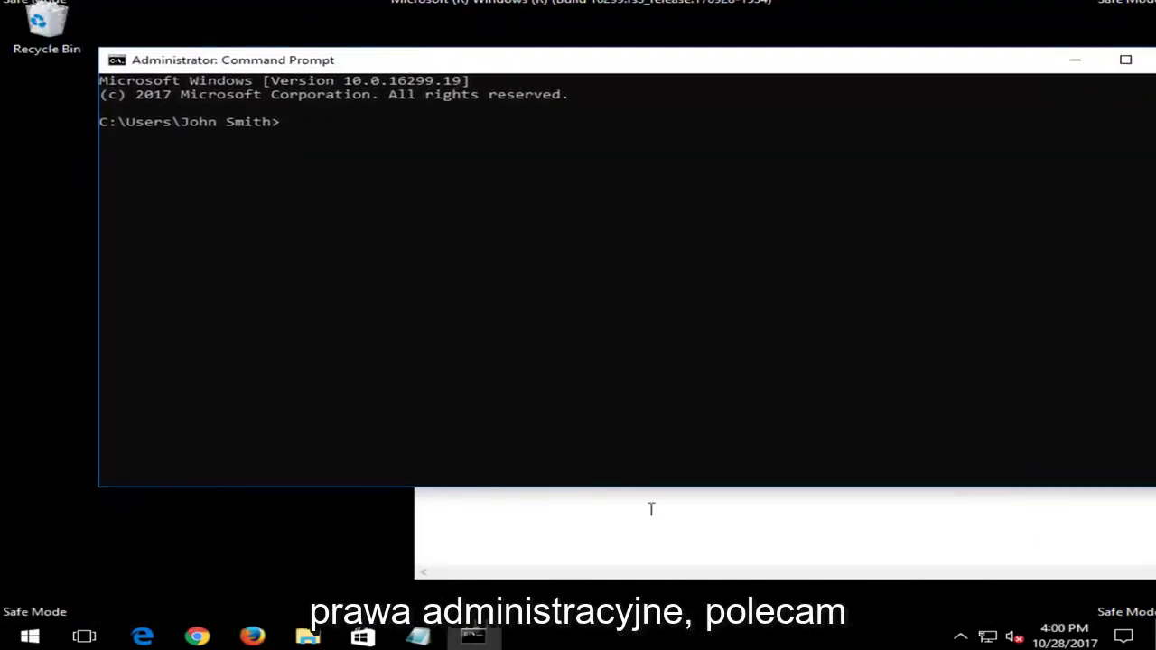
Copy the "Chkdsk /f /r" line from the note and return to the Command Prompt window
left_click(635, 536)
left_click_drag(552, 107, 374, 100)
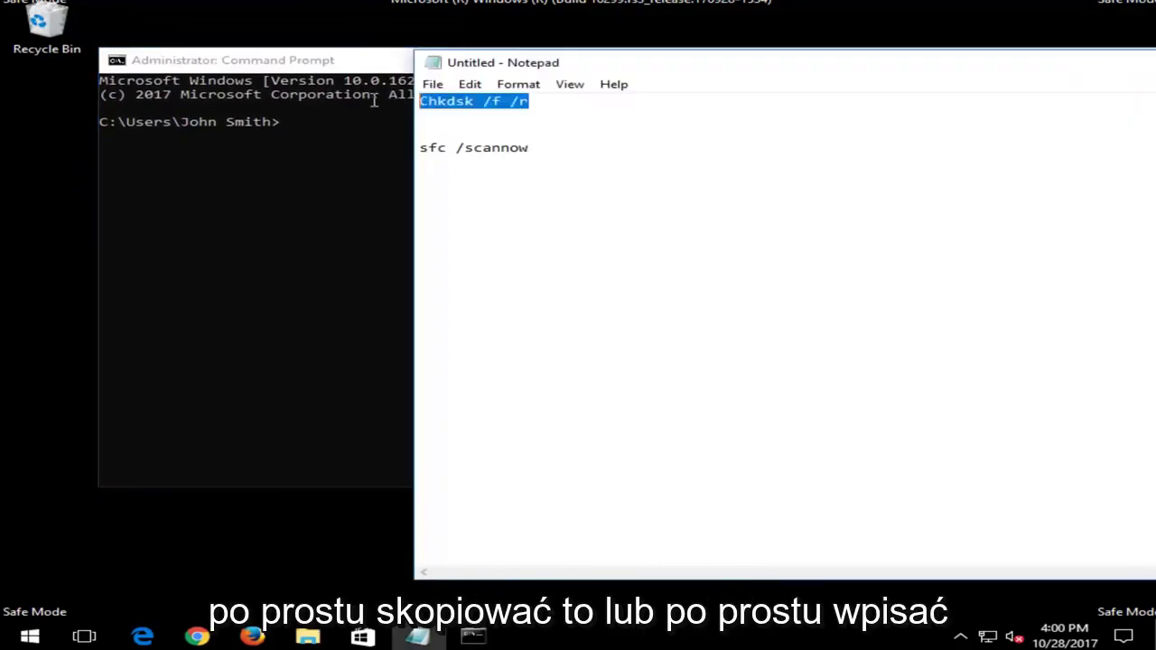
right_click(452, 94)
left_click(489, 154)
left_click(355, 69)
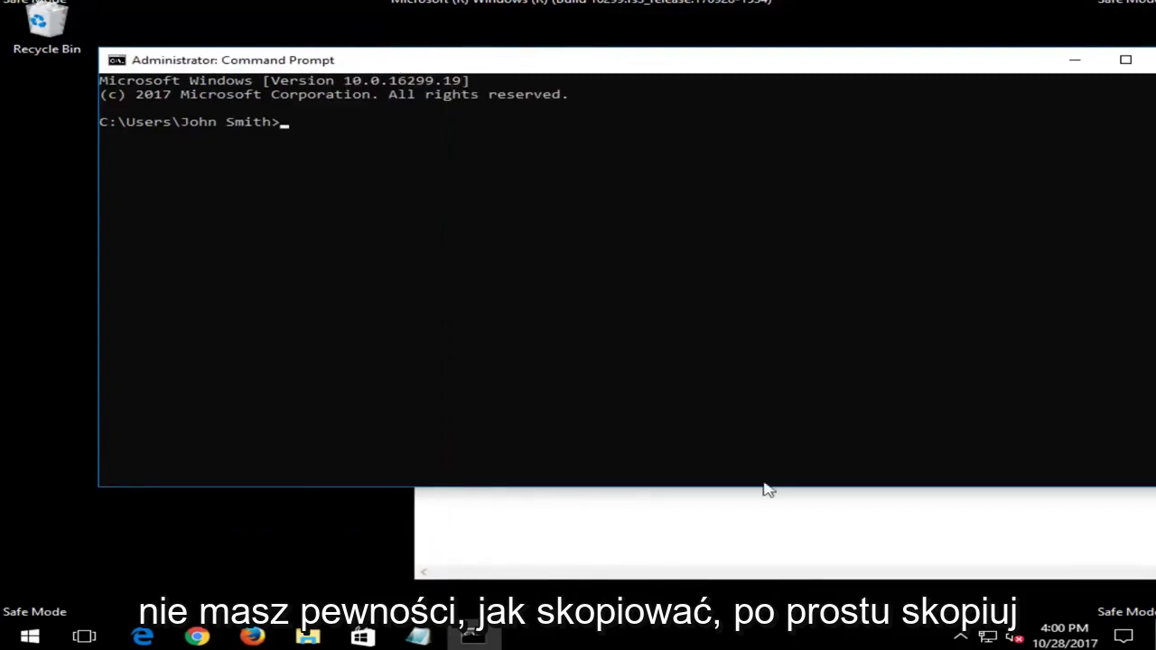
Paste and run "Chkdsk /f /r" at the administrator prompt, answering y to schedule the volume check for the next restart
left_click(754, 519)
left_click(321, 63)
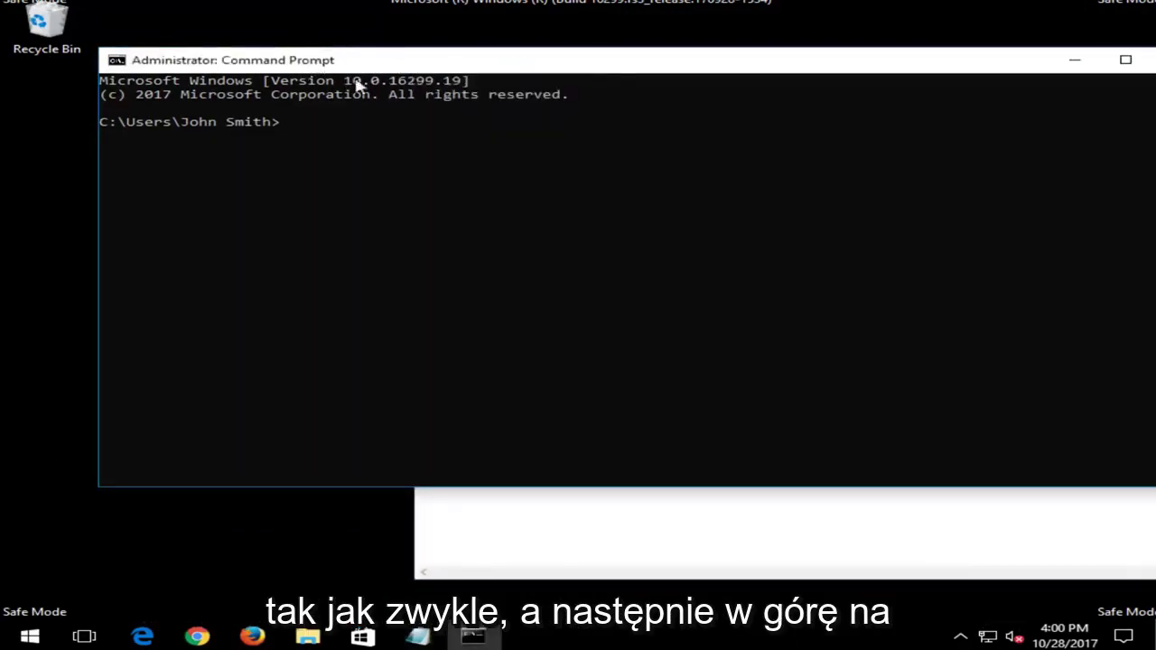
right_click(418, 63)
left_click(469, 190)
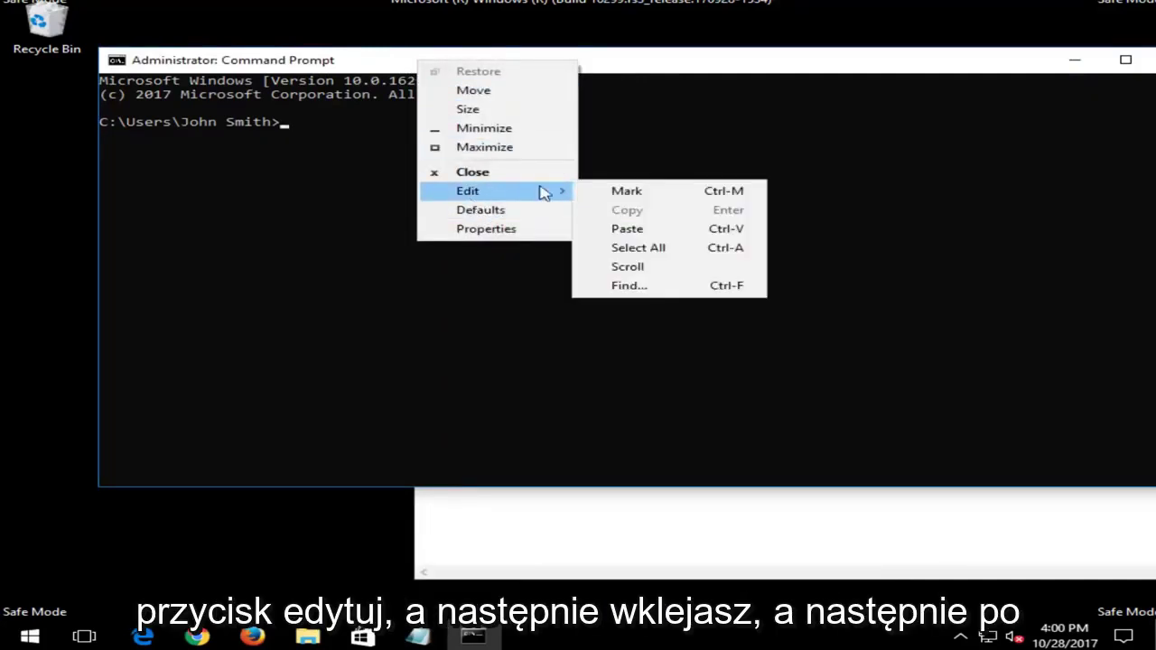
left_click(635, 227)
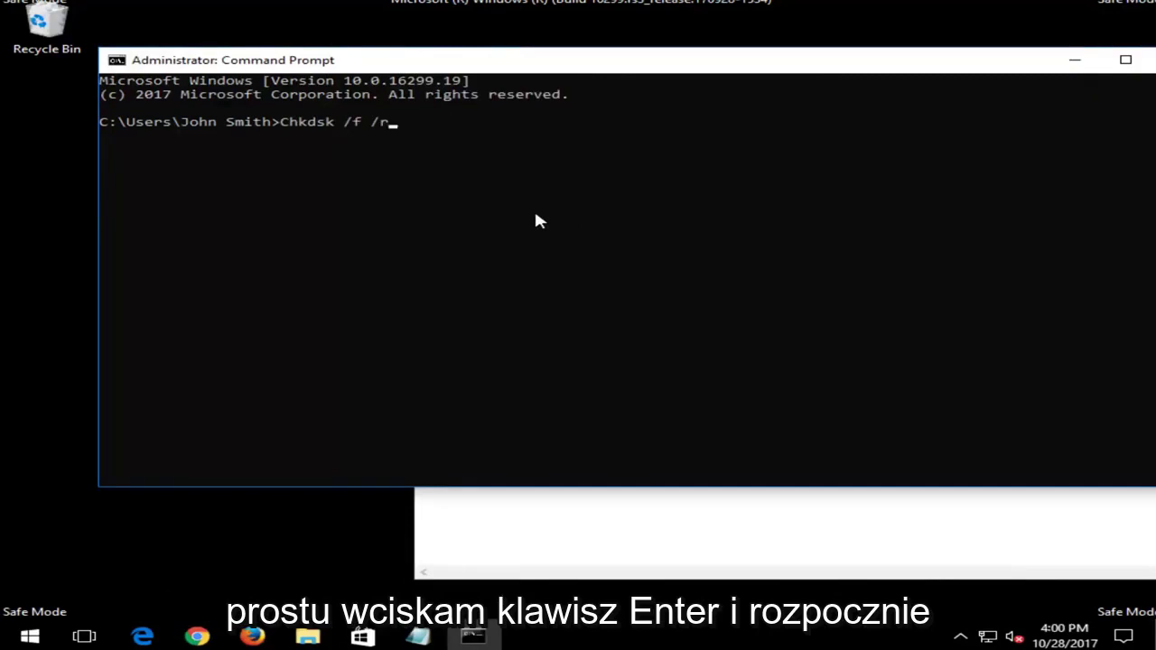
key("Return")
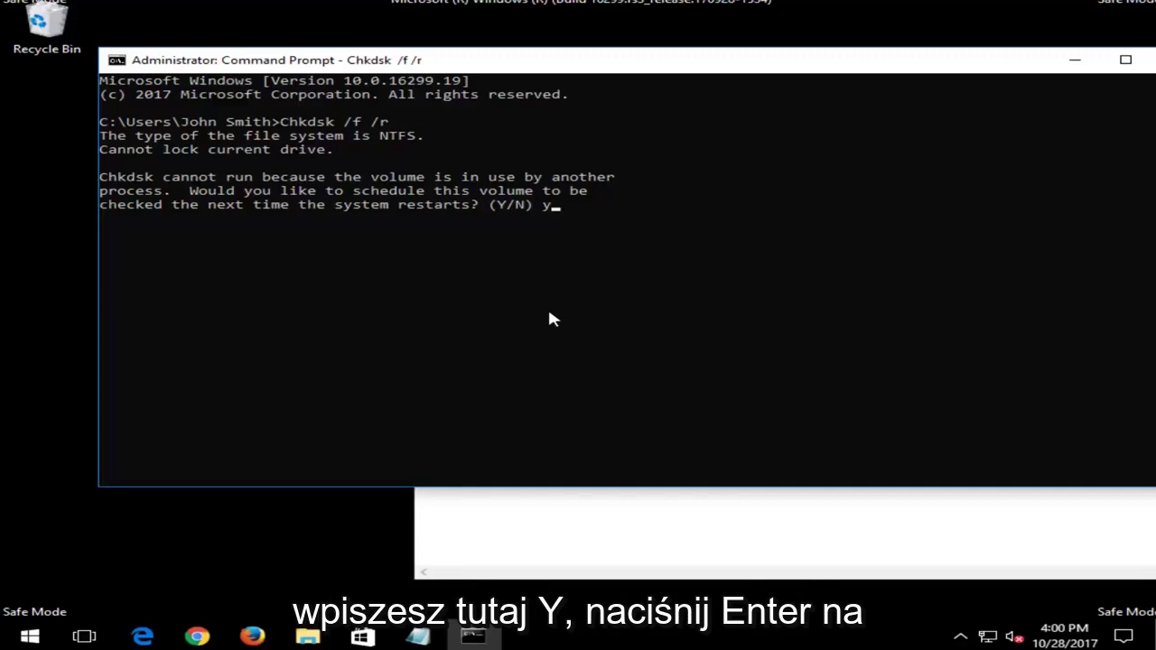
key("Return")
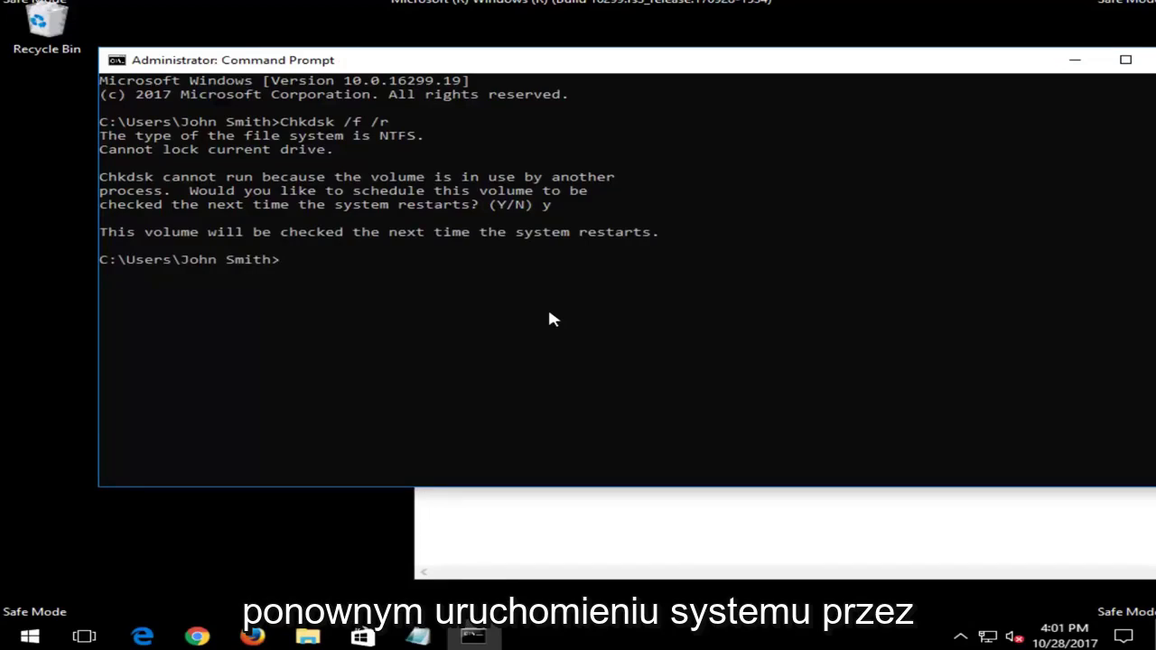
left_click(478, 542)
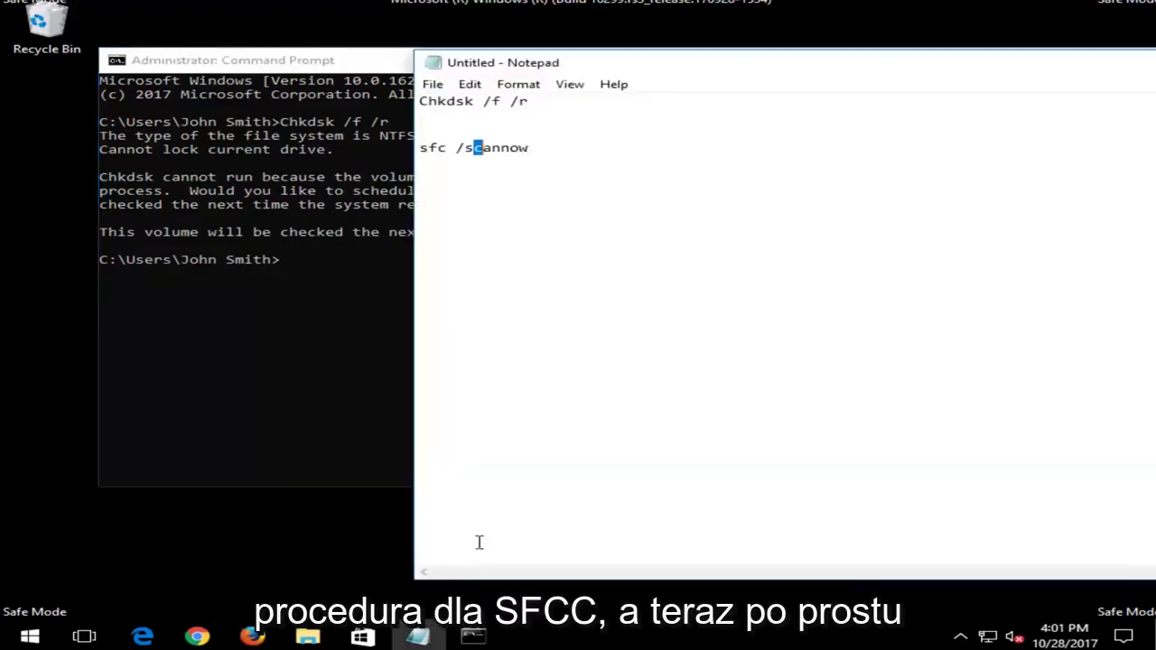
left_click(485, 173)
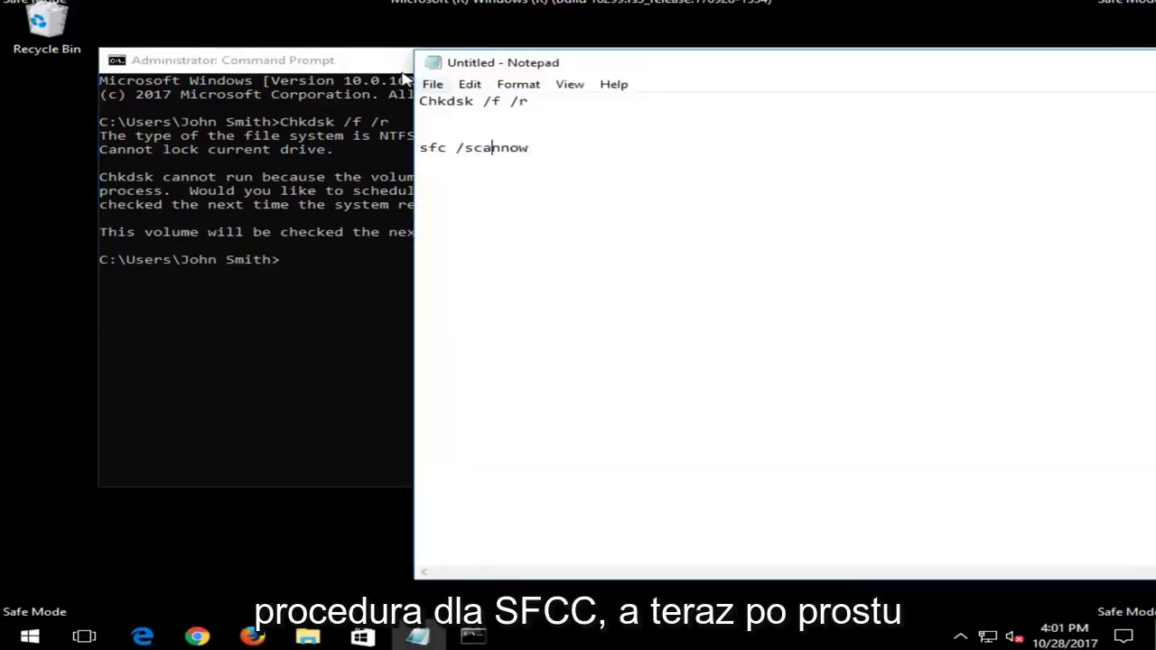
left_click(282, 61)
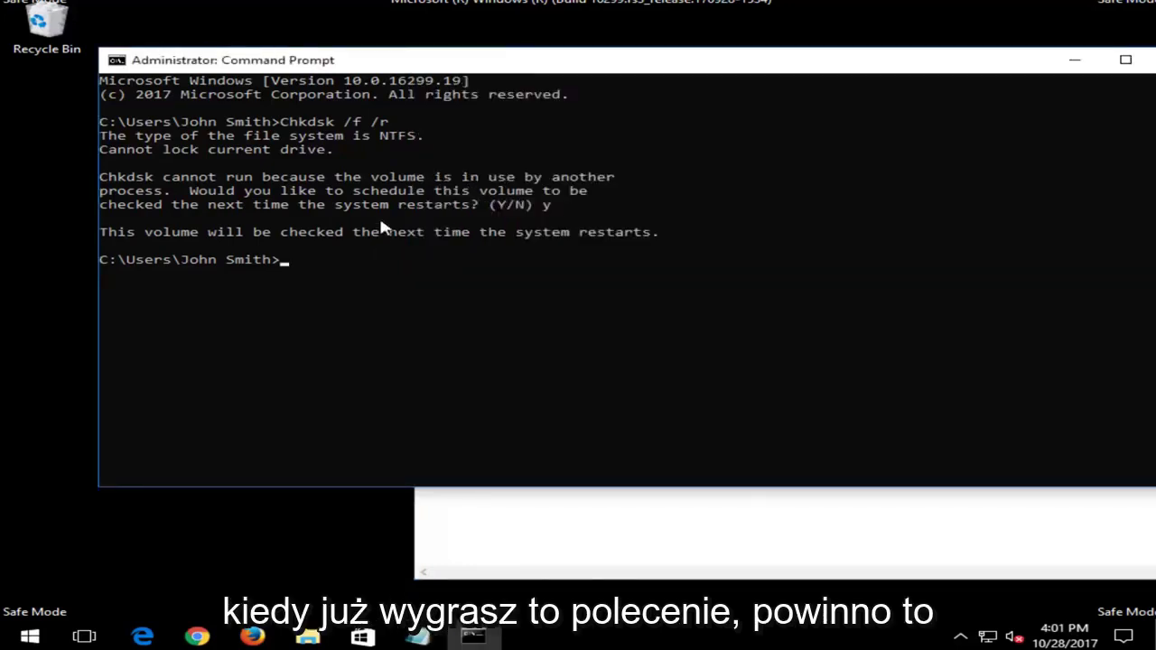